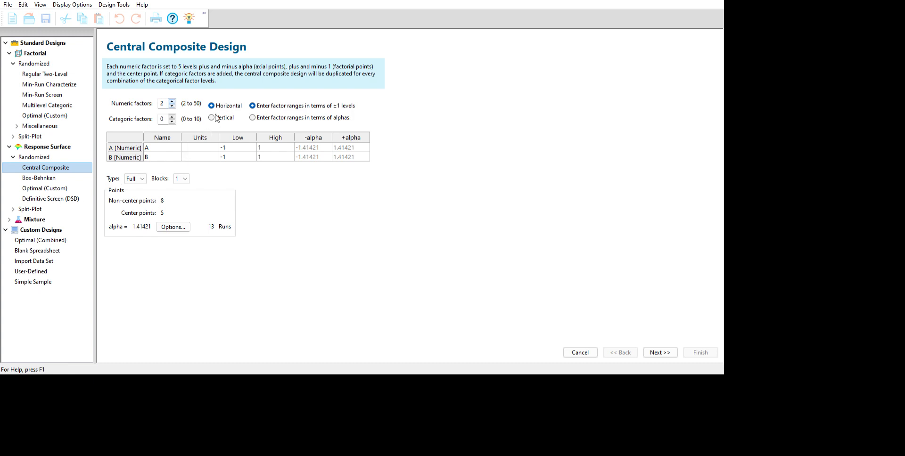
Set the central composite design to three numeric factors with an alpha of 1
left_click(172, 101)
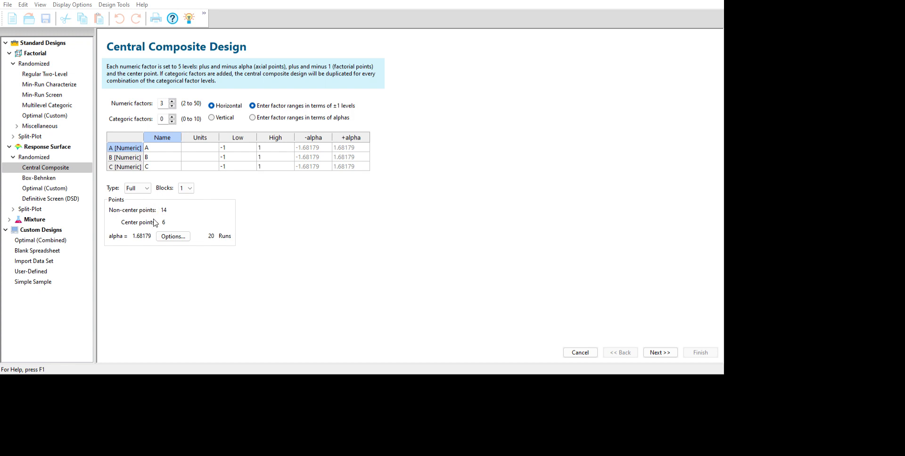
left_click(126, 280)
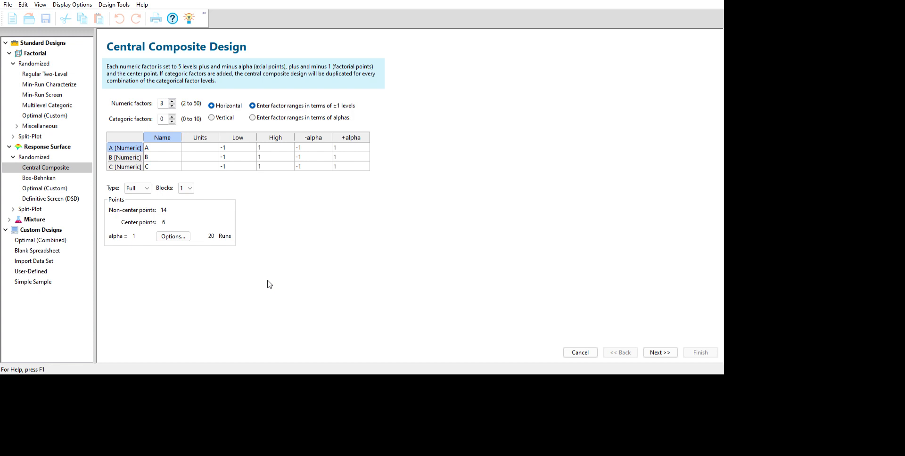
left_click(195, 176)
Name the three numeric factors Speed, Feed and Depth of Cut
type("Speed")
key("Return")
type("F")
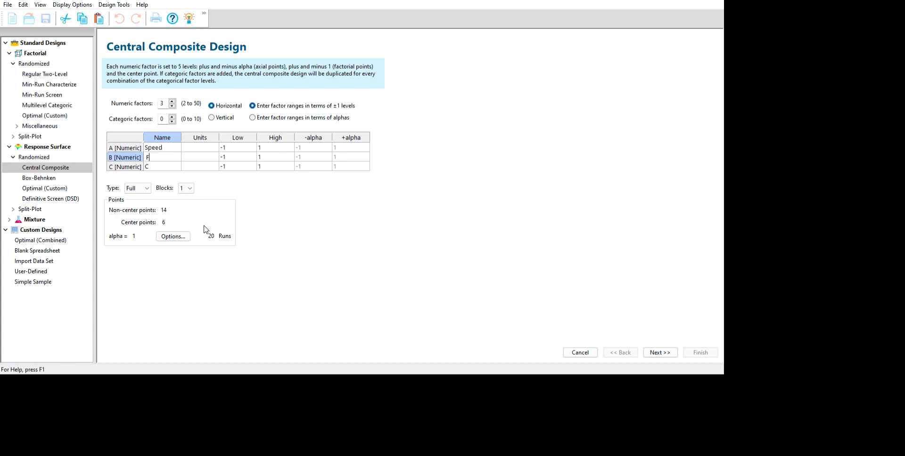
type("eed")
key("Return")
type("D")
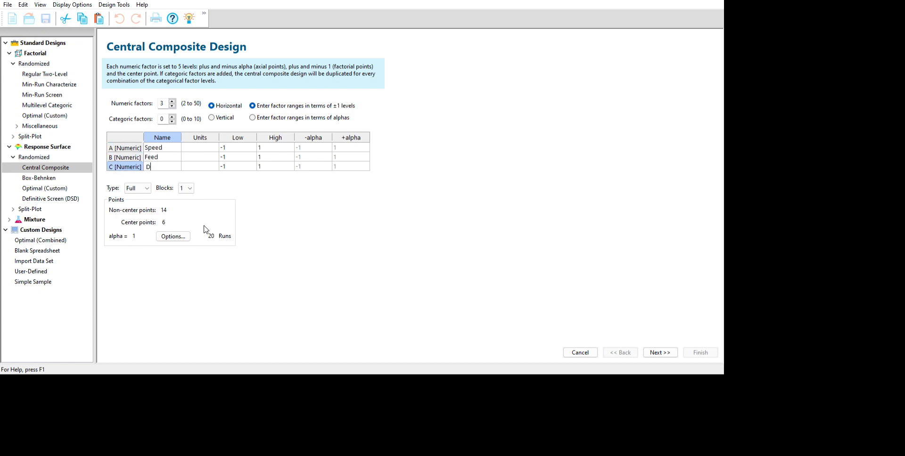
type("epth of Cut")
key("Return")
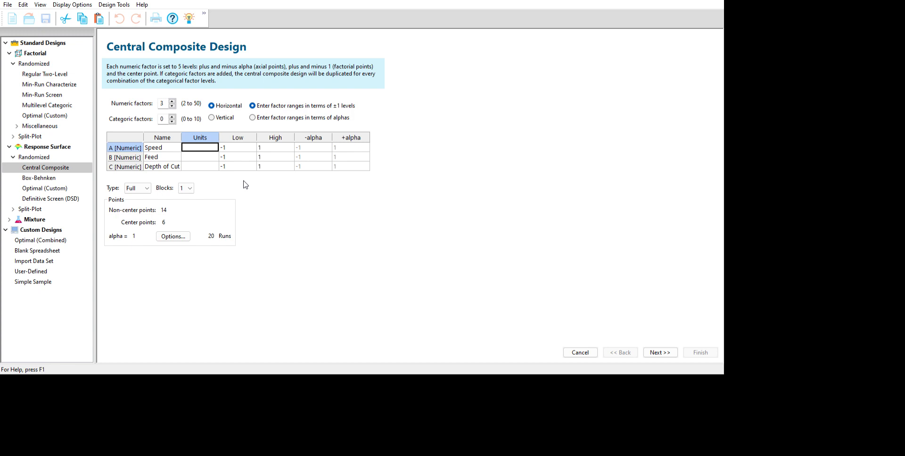
Enter the factor units: RPM for Speed, mm/rev for Feed and mm for Depth of Cut
type("RPM")
key("Return")
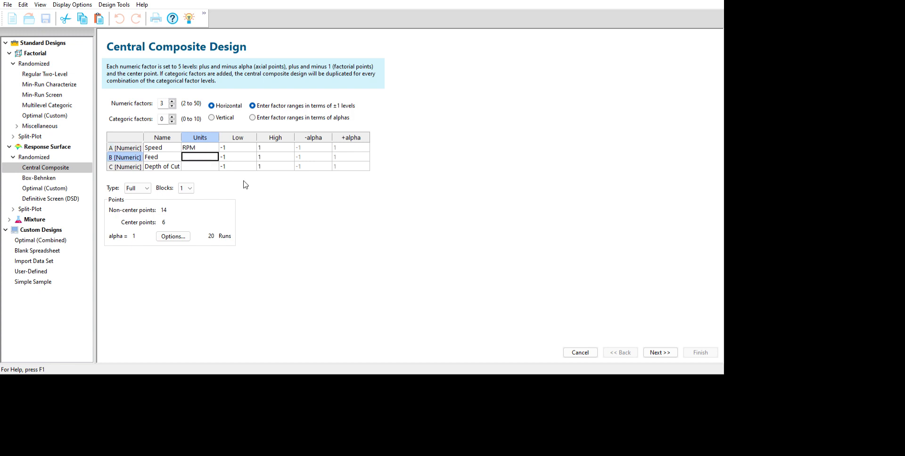
type("mm/rev")
key("Return")
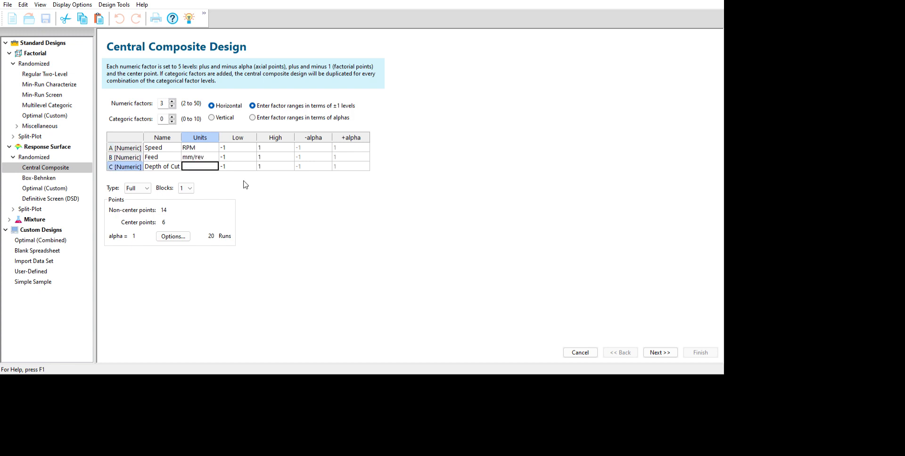
type("mm")
key("Return")
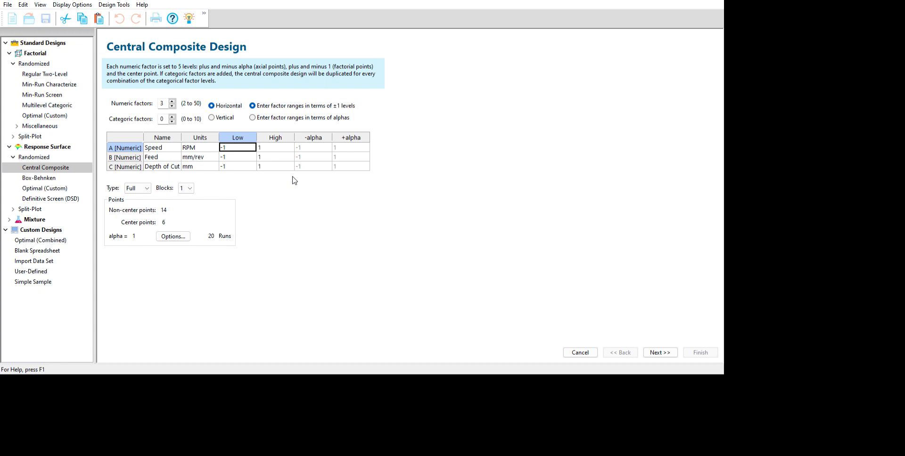
Set the Speed factor's low level to 300 and high level to 1000
type("300")
key("Tab")
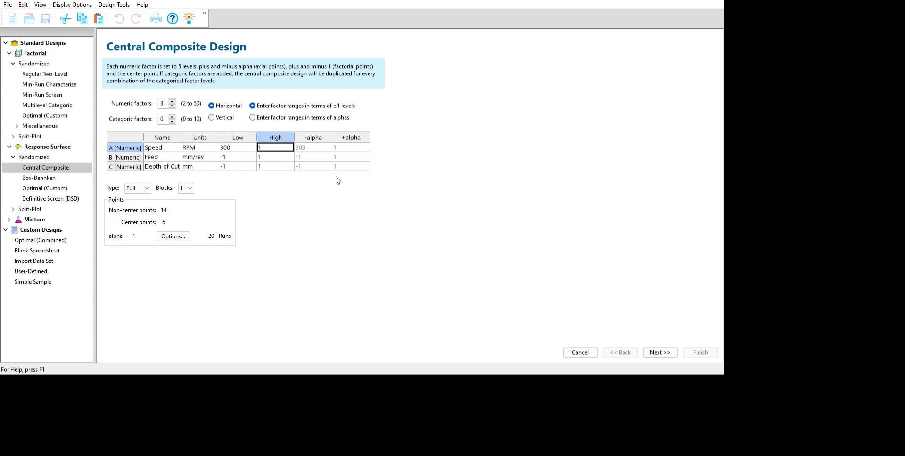
type("1000")
key("Tab")
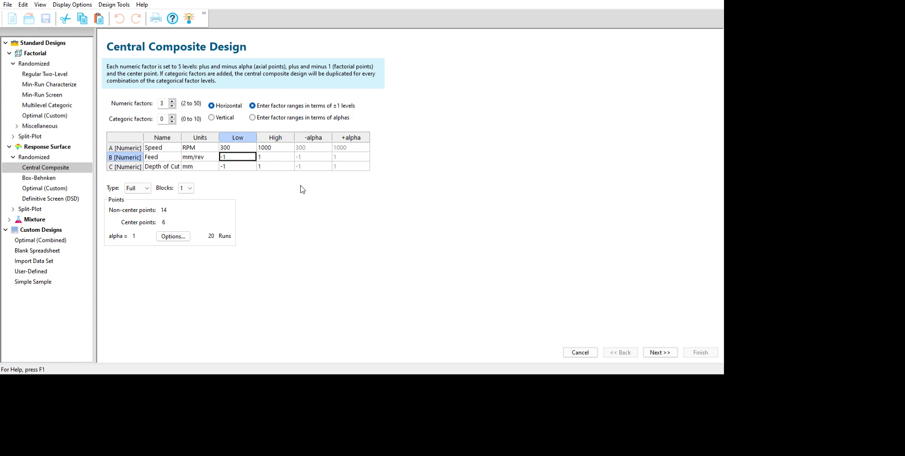
Set the Feed factor's low level to 0.2 and high level to 0.6
type("0.")
type("2")
key("Tab")
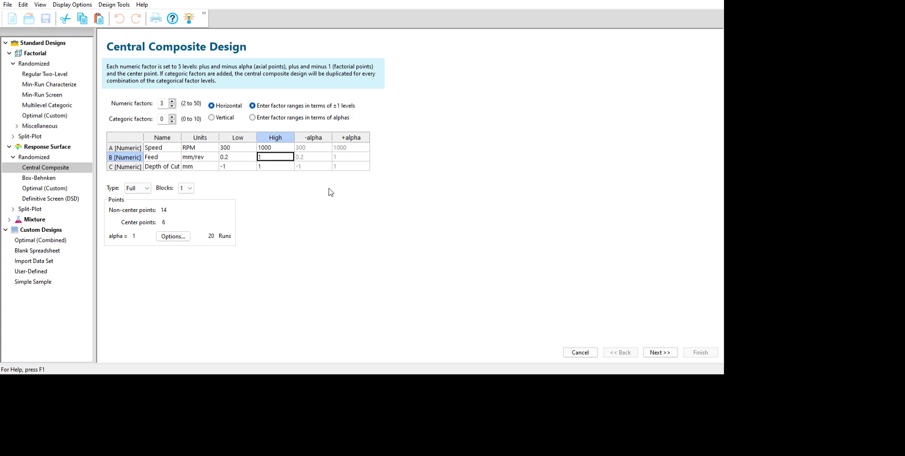
type("0.6")
key("Tab")
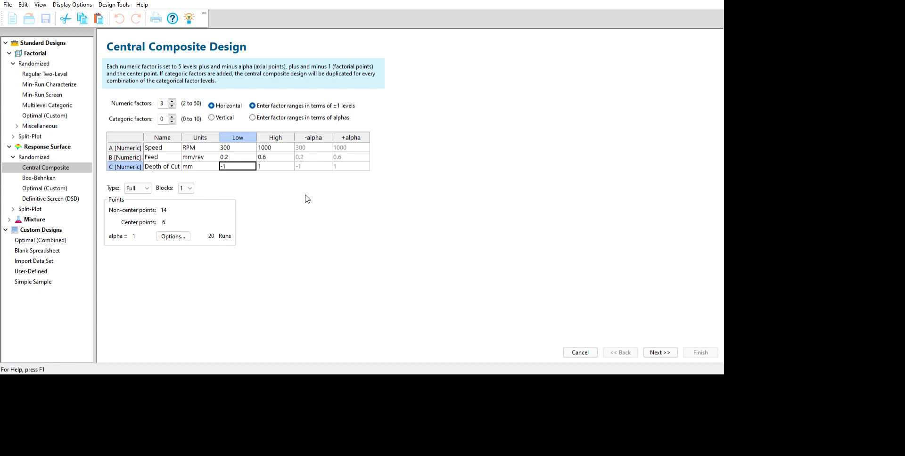
Set the Depth of Cut levels to 5 low and 15 high, and proceed to the response definition
type("5")
key("Tab")
type("15")
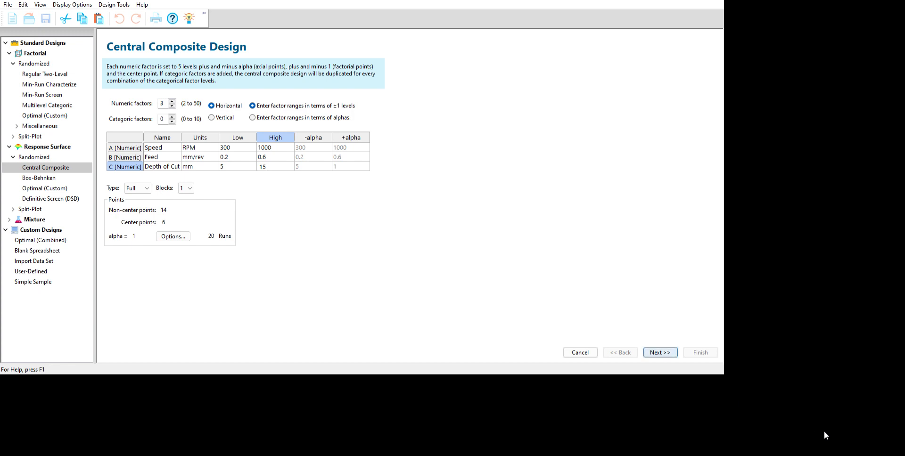
key("Return")
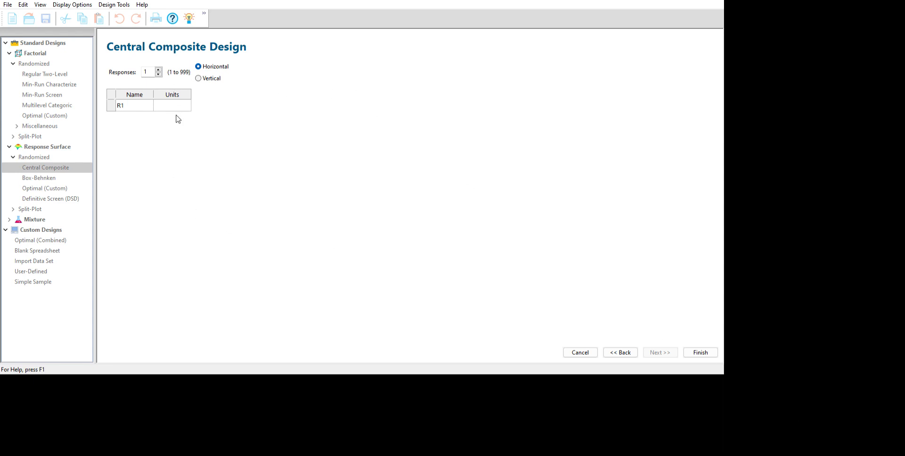
Name the single response Surface Roughness and give it the unit micrometer
key("Tab")
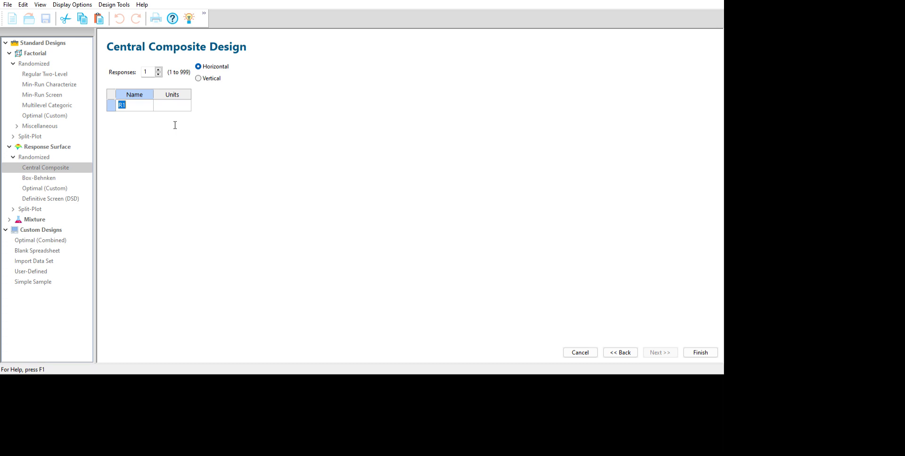
type("Sur")
type("face")
type(" Rough")
type("ness")
key("Tab")
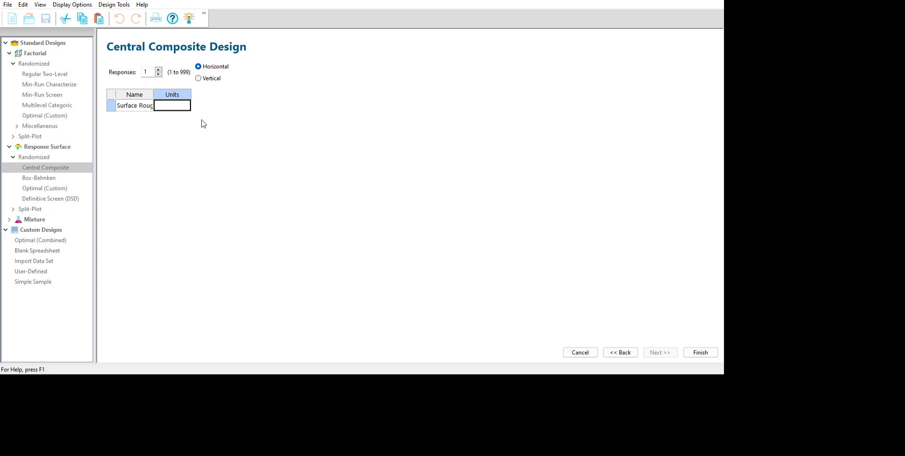
type("micrometer")
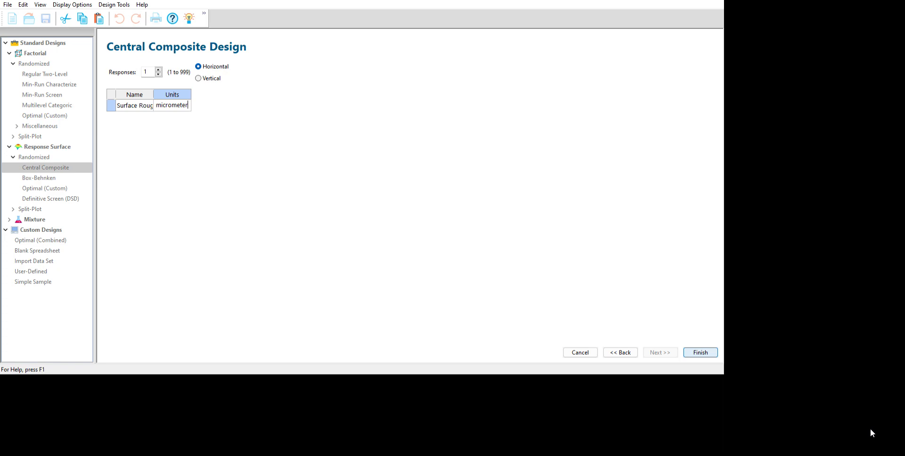
Finish the design setup and sort the generated run table by standard order
left_click(700, 352)
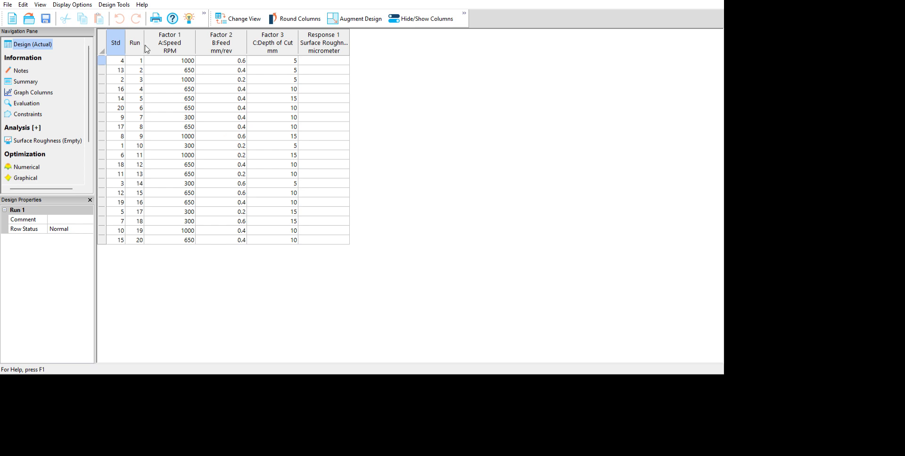
double_click(116, 39)
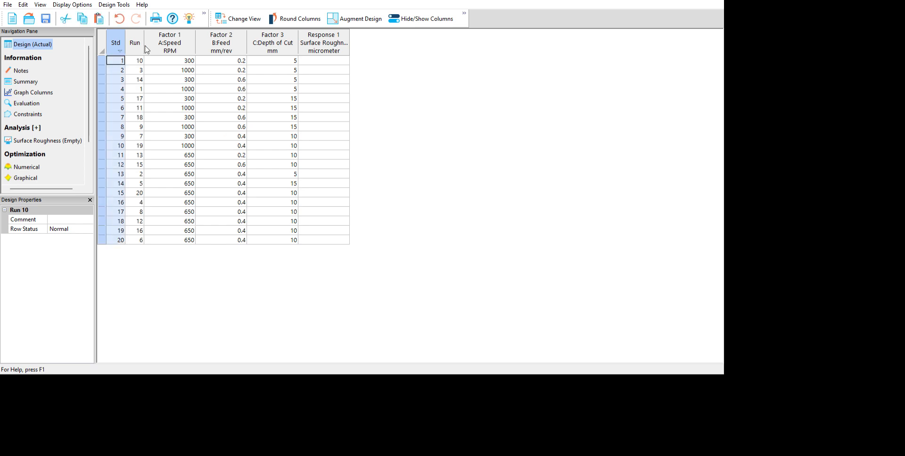